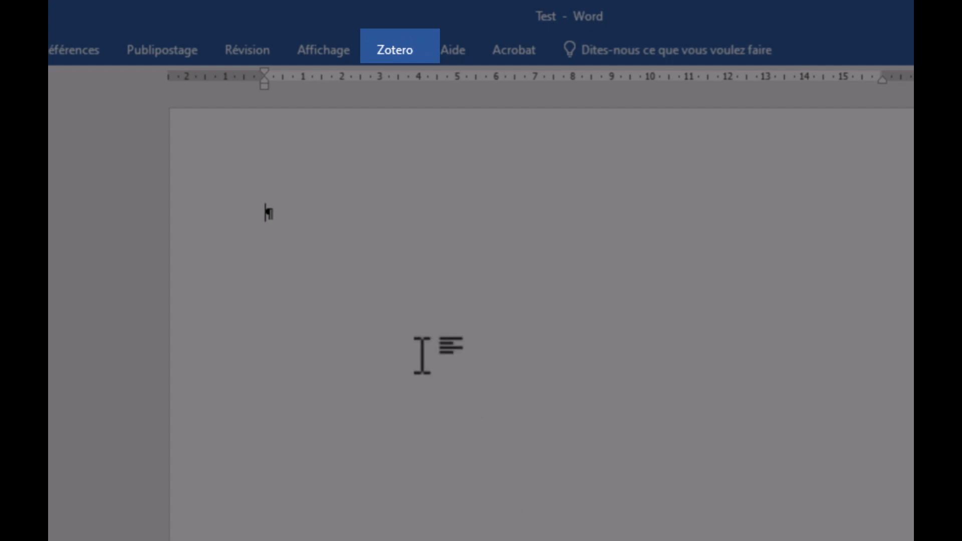
left_click(399, 55)
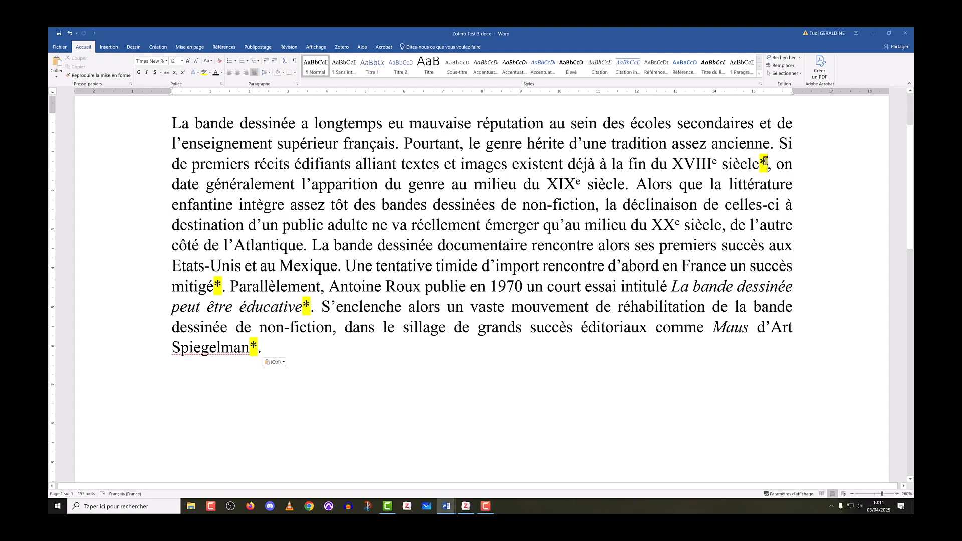
- Remove the highlighted asterisk after "XVIIIe siècle" and set the document's citation style to American Psychological Association (APA) 7th edition
key("ctrl+z")
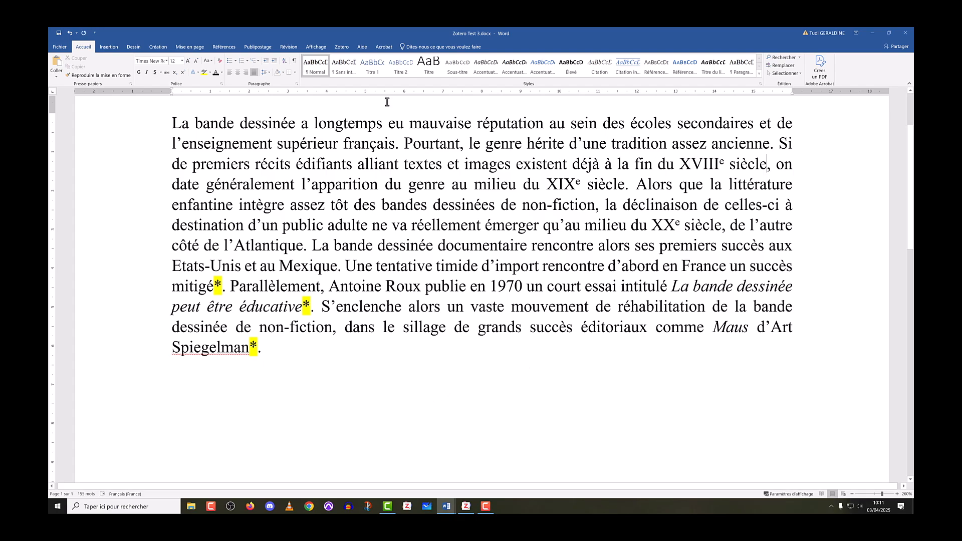
left_click(341, 47)
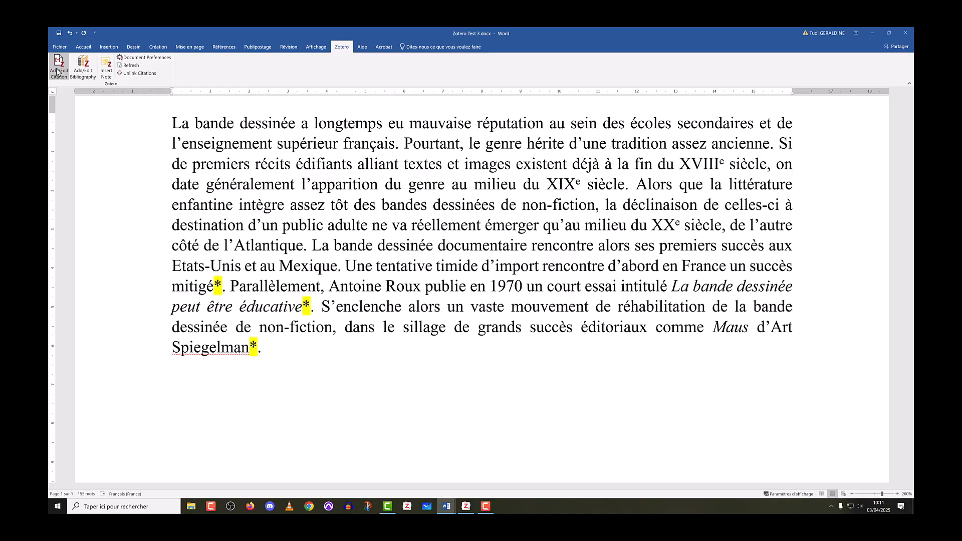
left_click(143, 57)
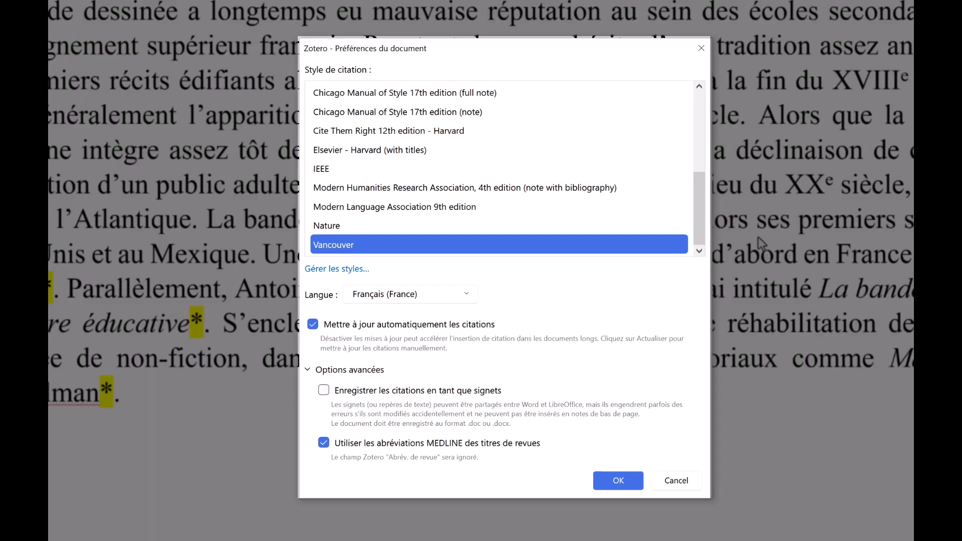
left_click(700, 90)
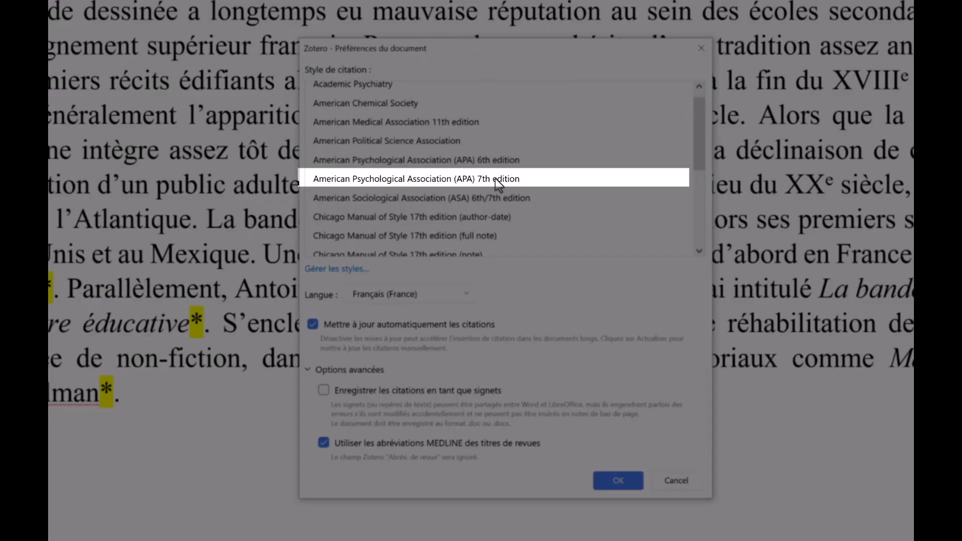
left_click(496, 179)
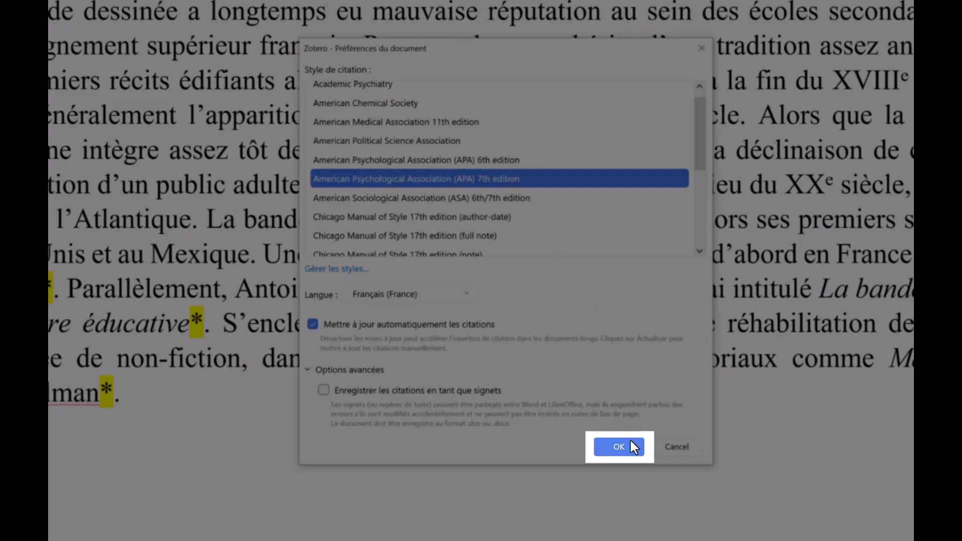
left_click(629, 439)
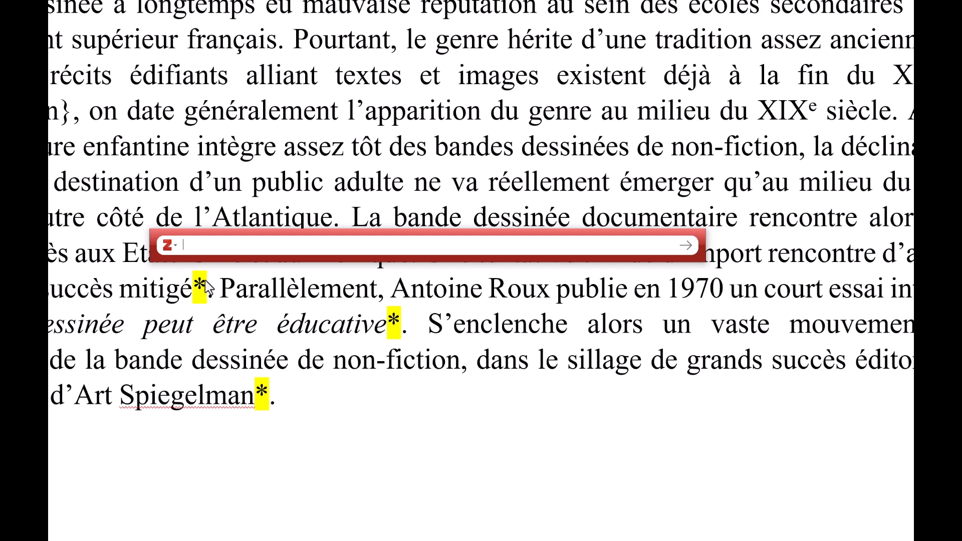
- Search the library for Vandermeulen and insert the 2017 article "La bd et la transmission du savoir" as the citation after "XVIIIe siècle"
type("vandermeule")
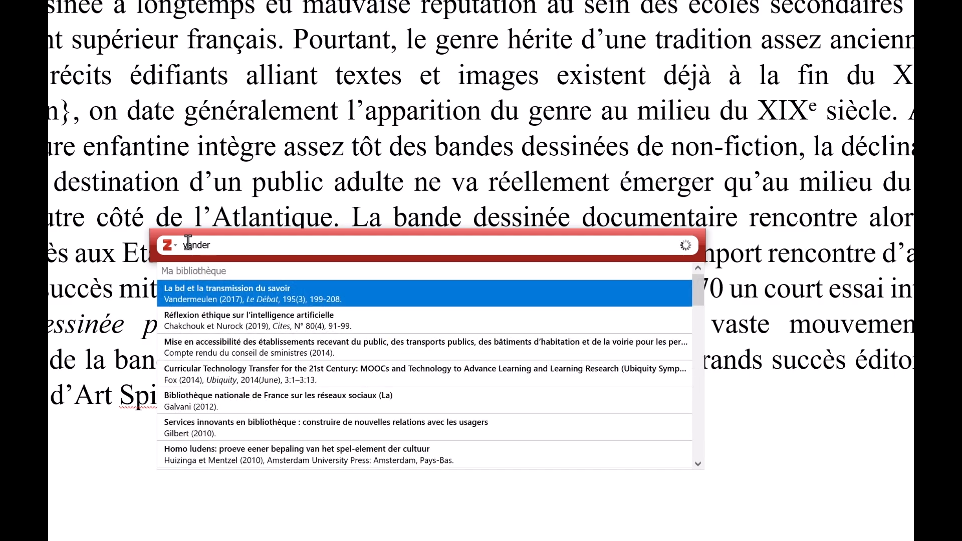
key("BackSpace")
key("BackSpace")
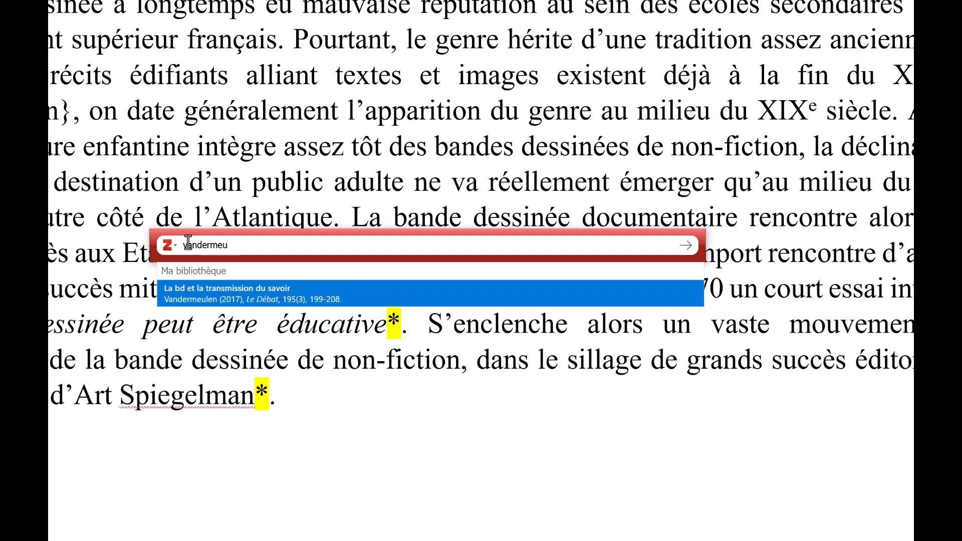
type("len")
left_click(231, 287)
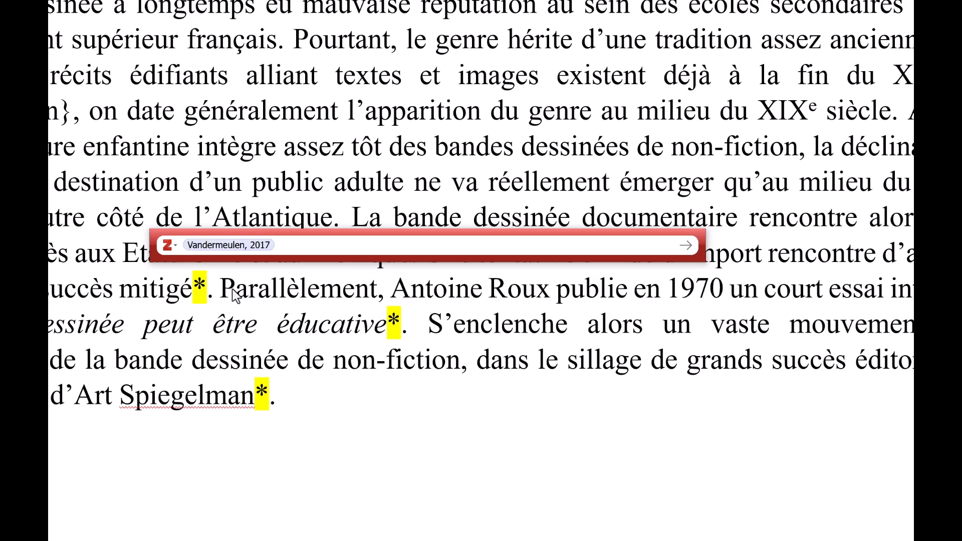
key("Return")
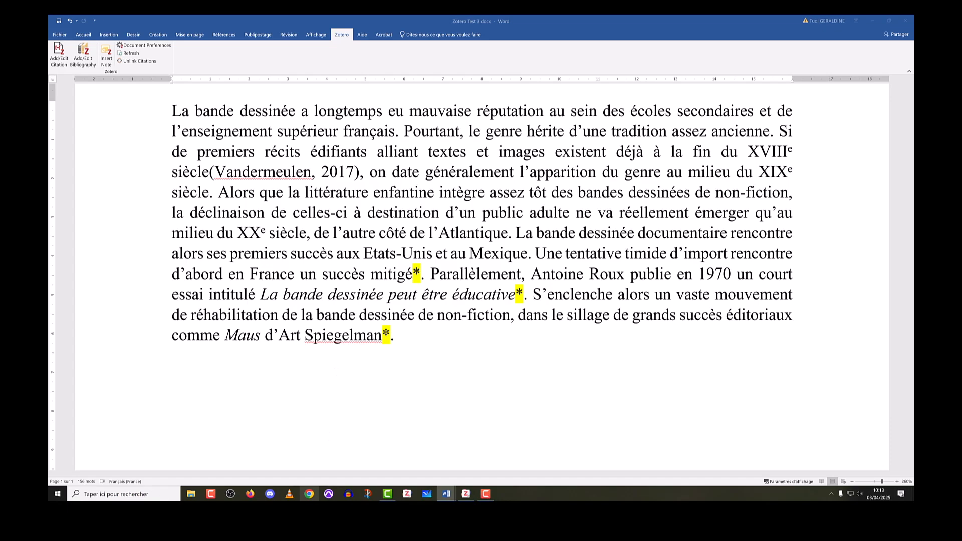
- Replace the highlighted asterisk after "succès mitigé" with a Zotero citation of "La bd et la transmission du savoir" (Vandermeulen, 2017)
left_click(422, 273)
key("BackSpace")
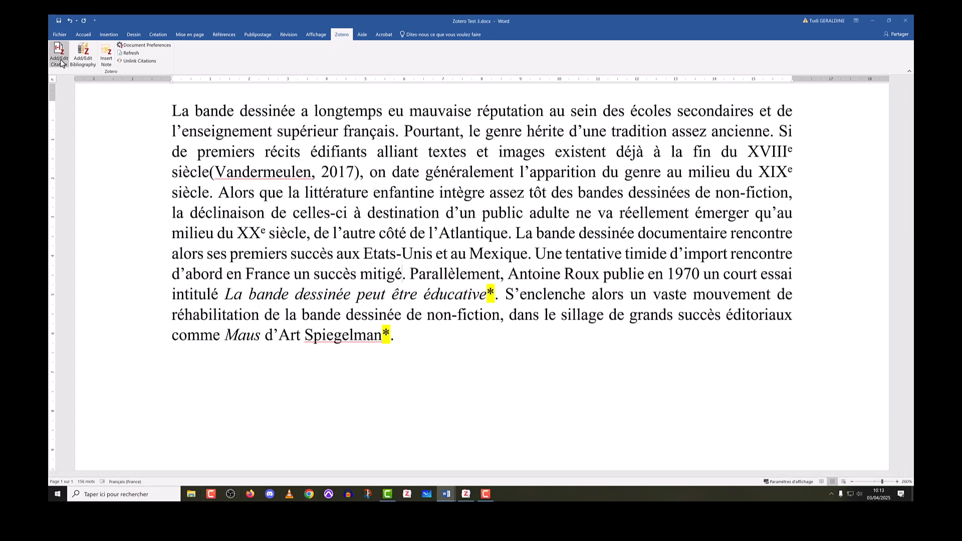
left_click(59, 56)
type("vandermeul")
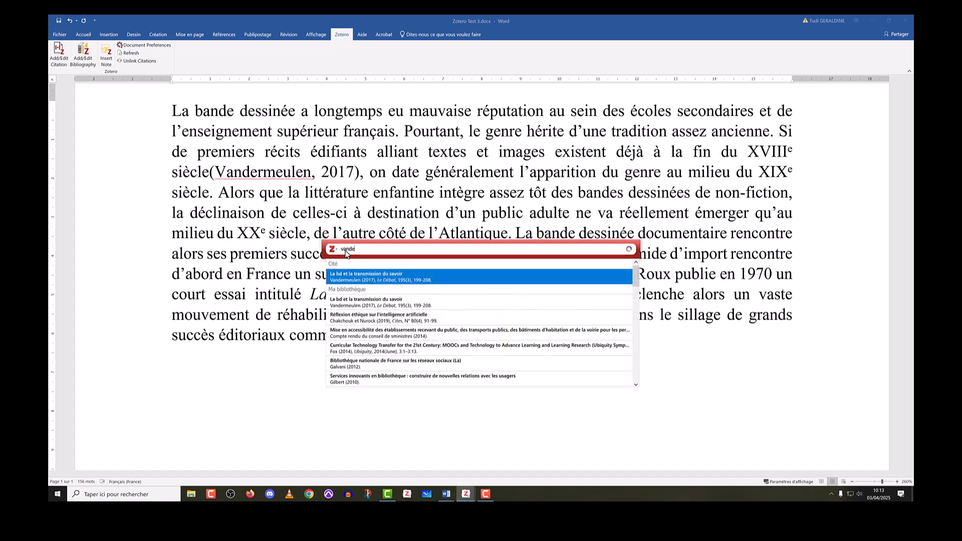
left_click(370, 280)
key("Return")
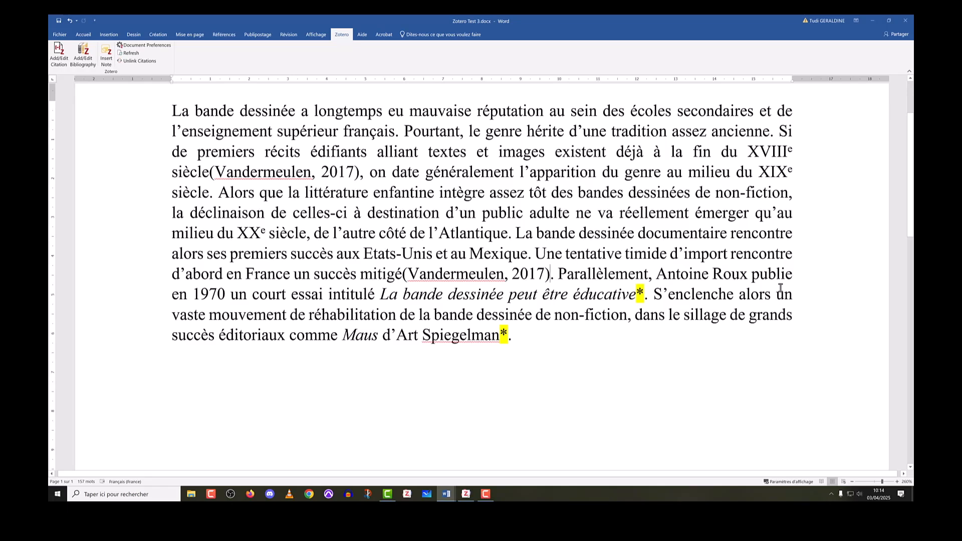
- Remove the asterisk after "La bande dessinée peut être éducative", start a Zotero citation there and switch it to the classic view
left_click(641, 294)
key("BackSpace")
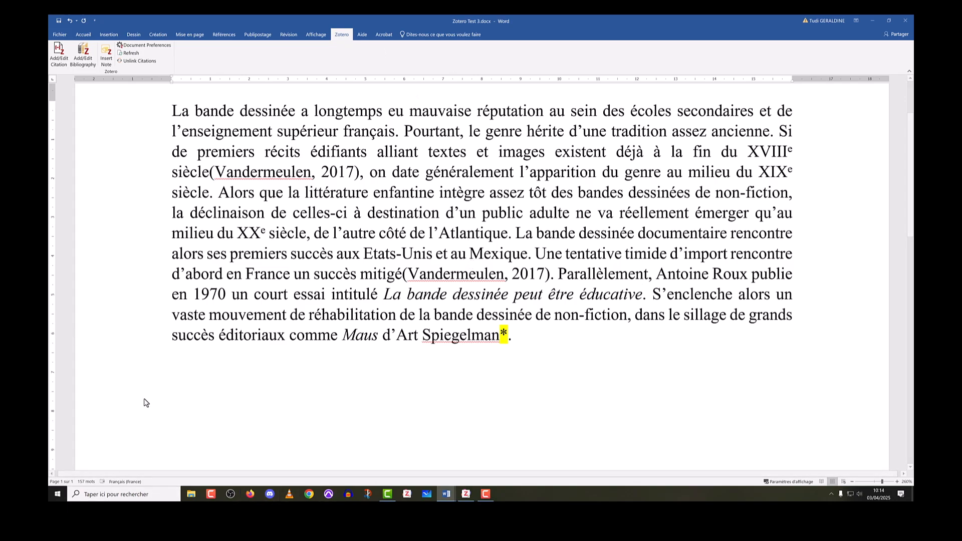
left_click(59, 54)
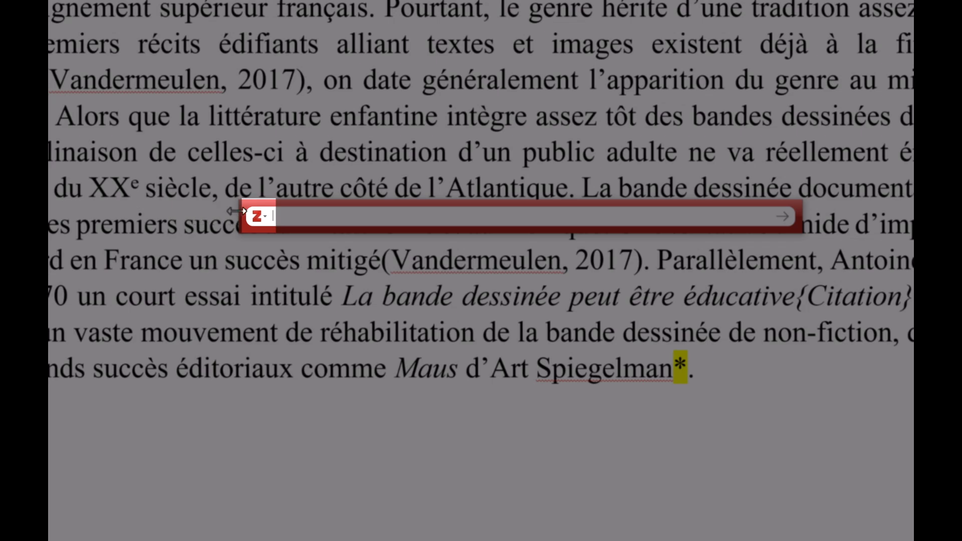
left_click(261, 217)
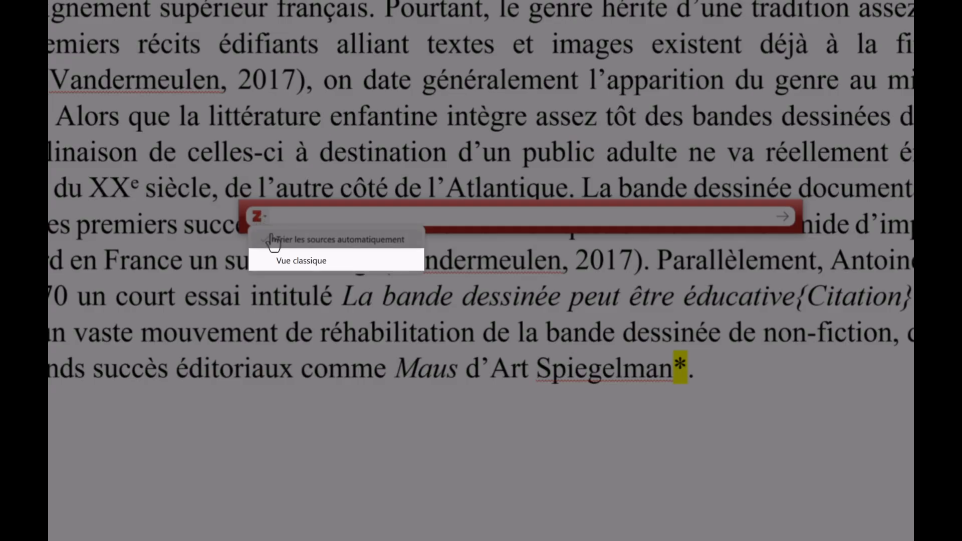
left_click(284, 266)
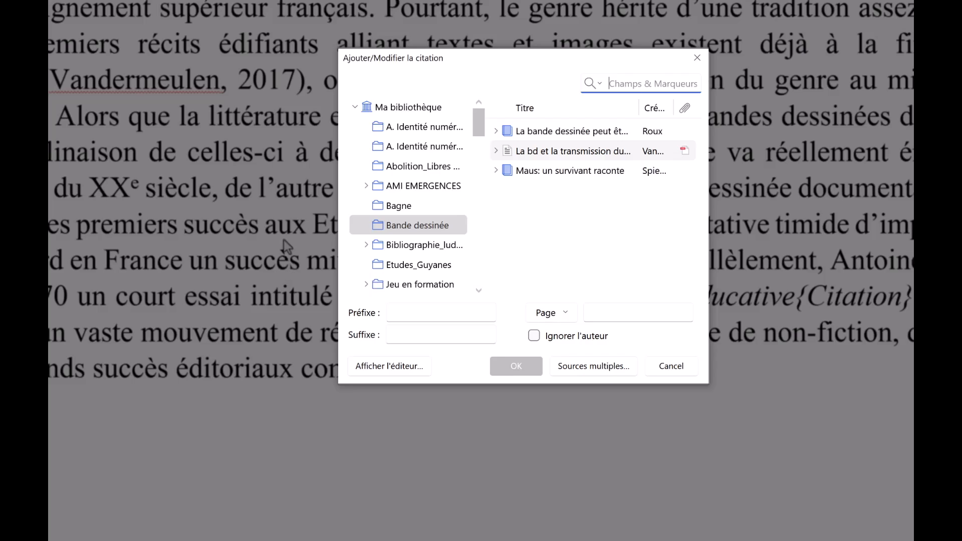
- Insert the citation of Roux's "La bande dessinée peut être éducative" from the Bande dessinée collection
left_click(382, 169)
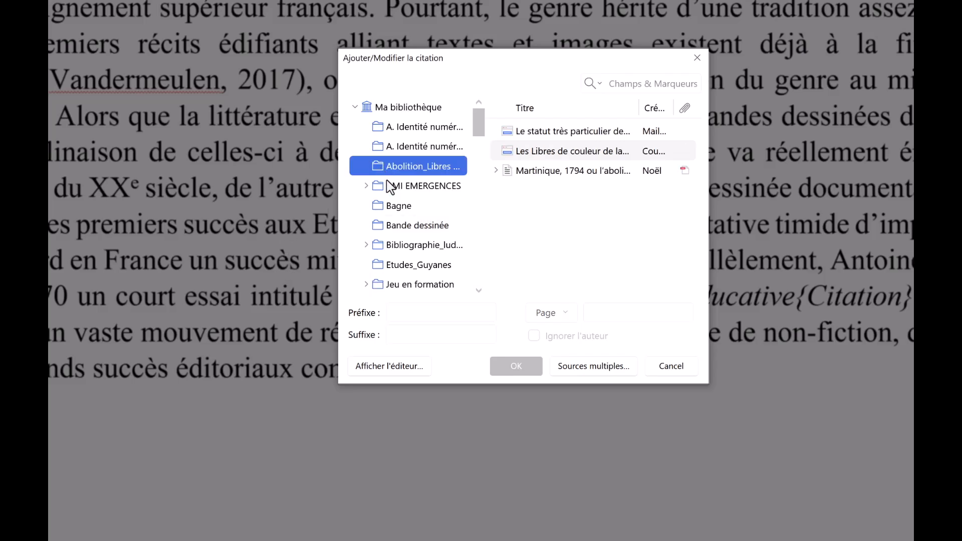
left_click(410, 228)
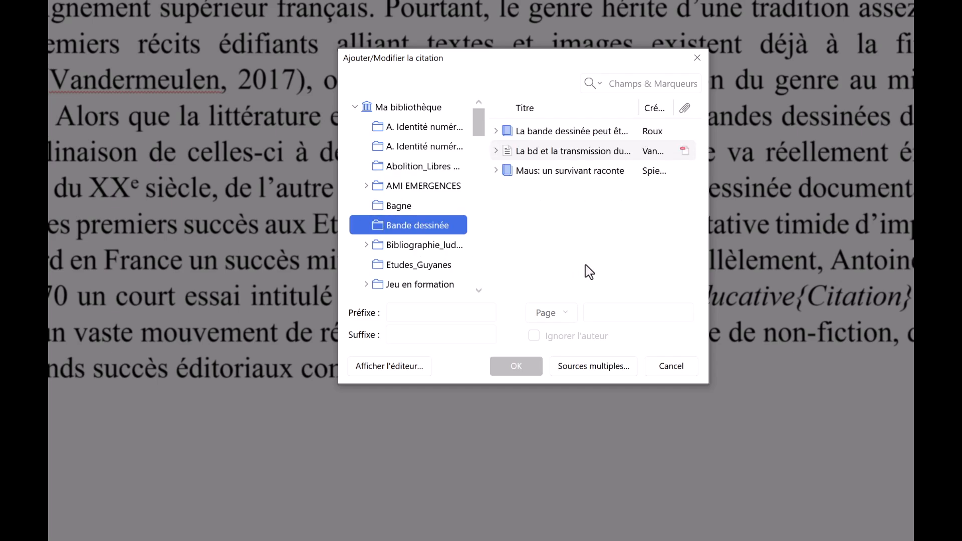
left_click(568, 135)
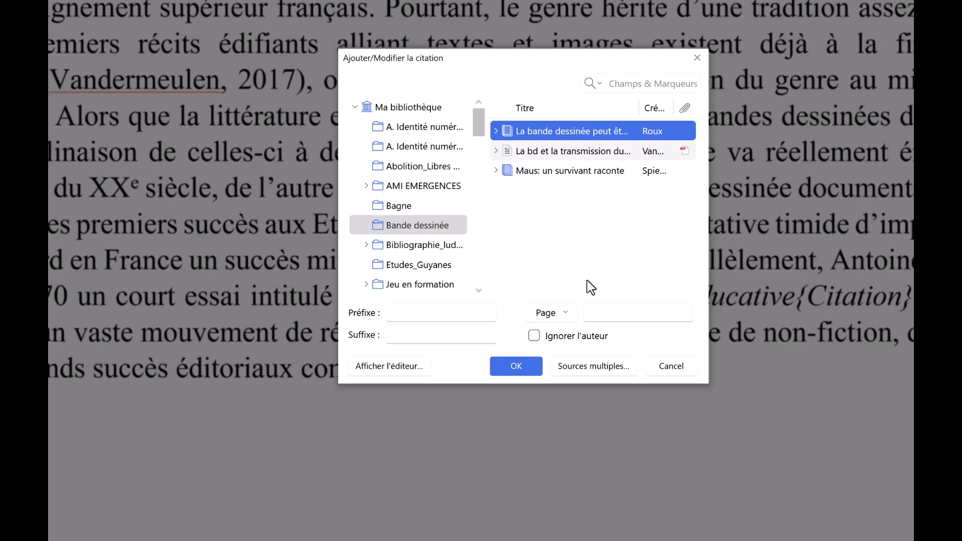
key("Return")
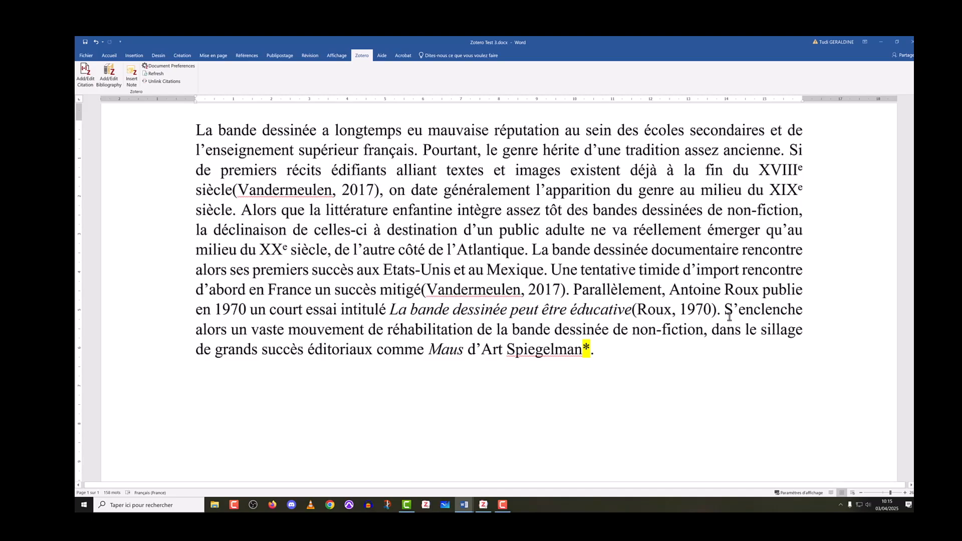
- Replace the asterisk after "Spiegelman" with a Zotero citation of "Maus: un survivant raconte" (2012), searching the library for "maus"
left_click(588, 348)
key("BackSpace")
left_click(86, 74)
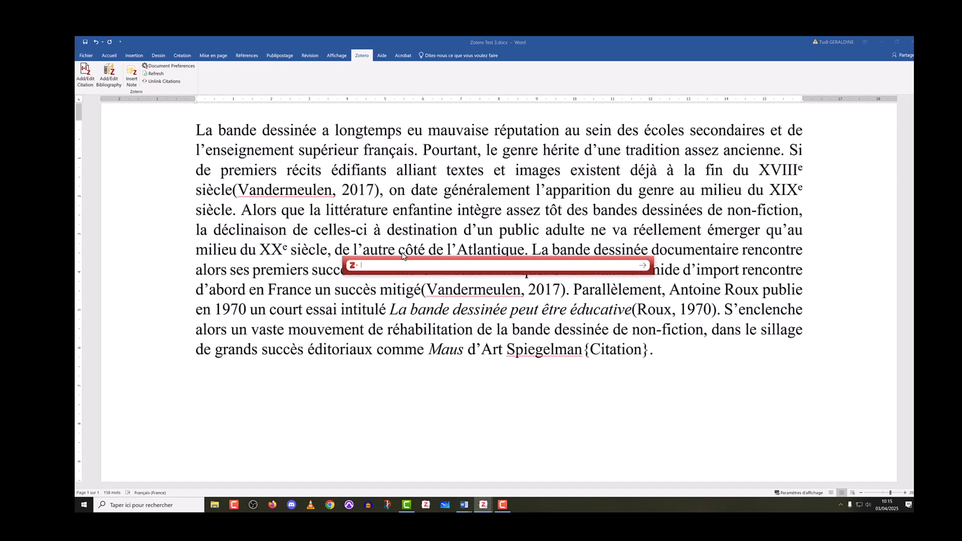
type("maus")
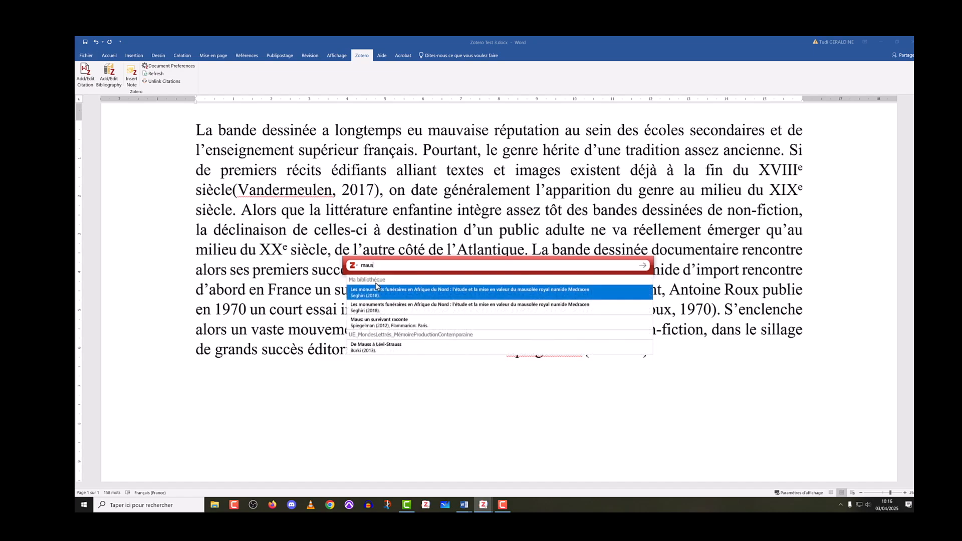
left_click(387, 323)
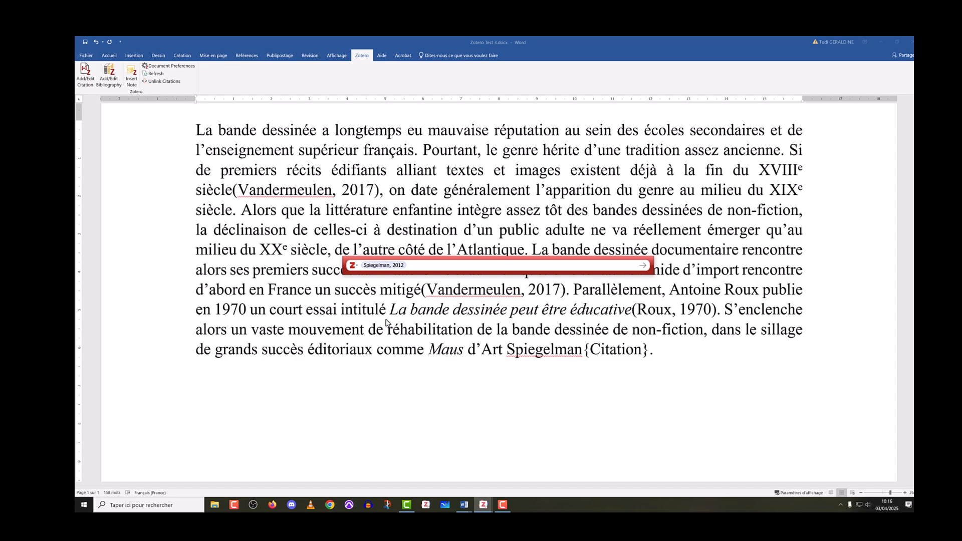
key("Return")
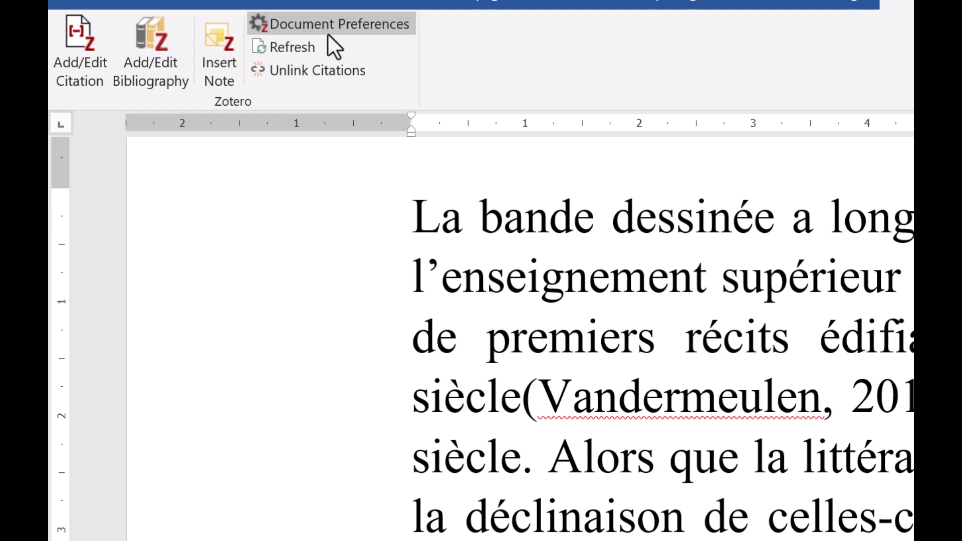
- Change the document's Zotero citation style to Vancouver
left_click(327, 31)
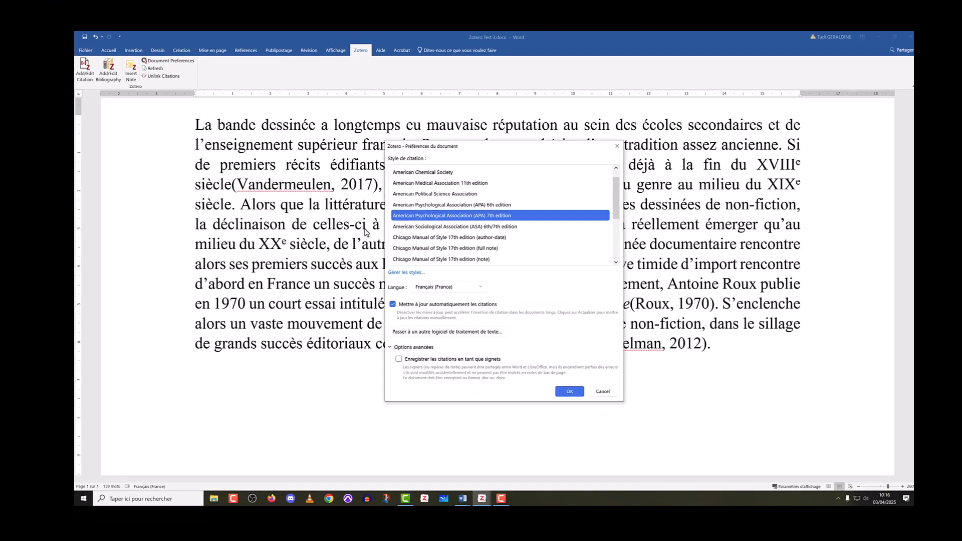
left_click_drag(616, 214, 620, 269)
left_click(410, 260)
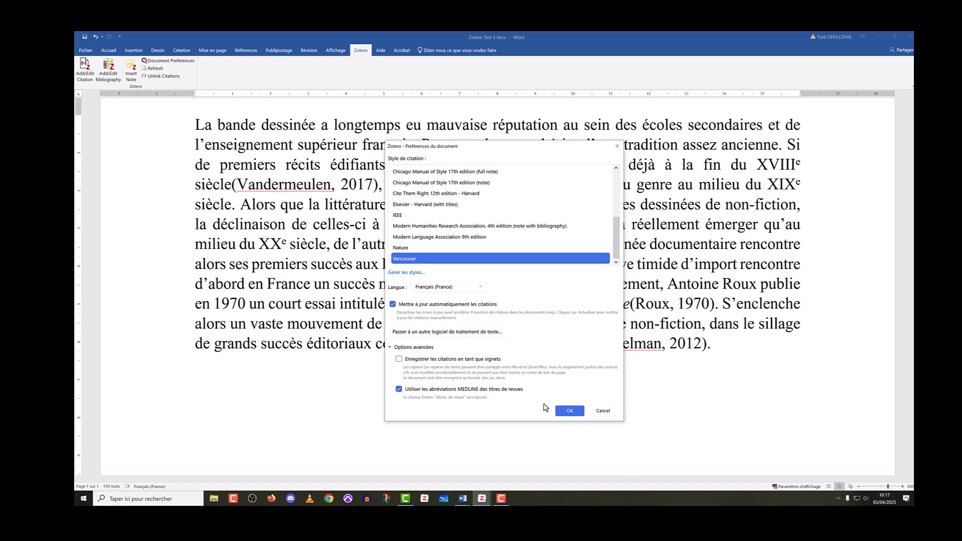
left_click(562, 411)
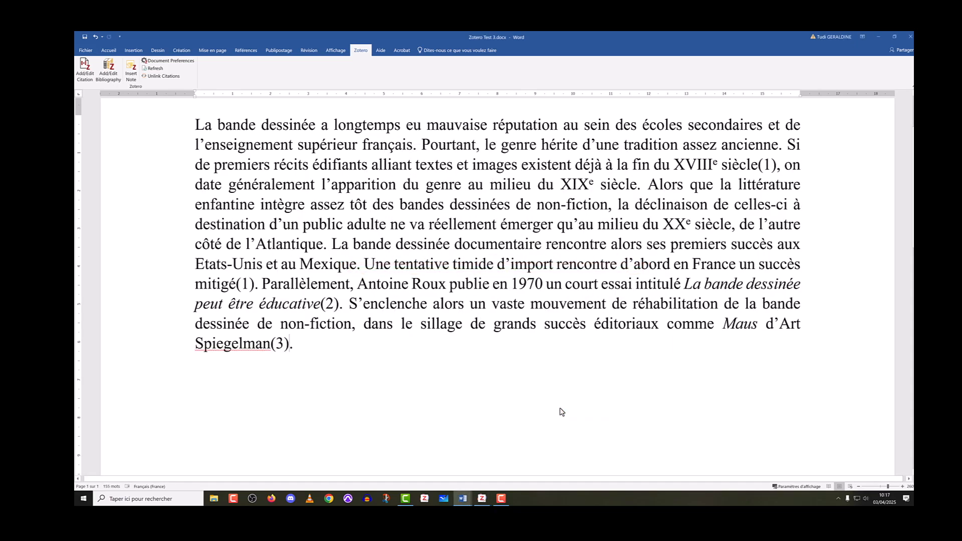